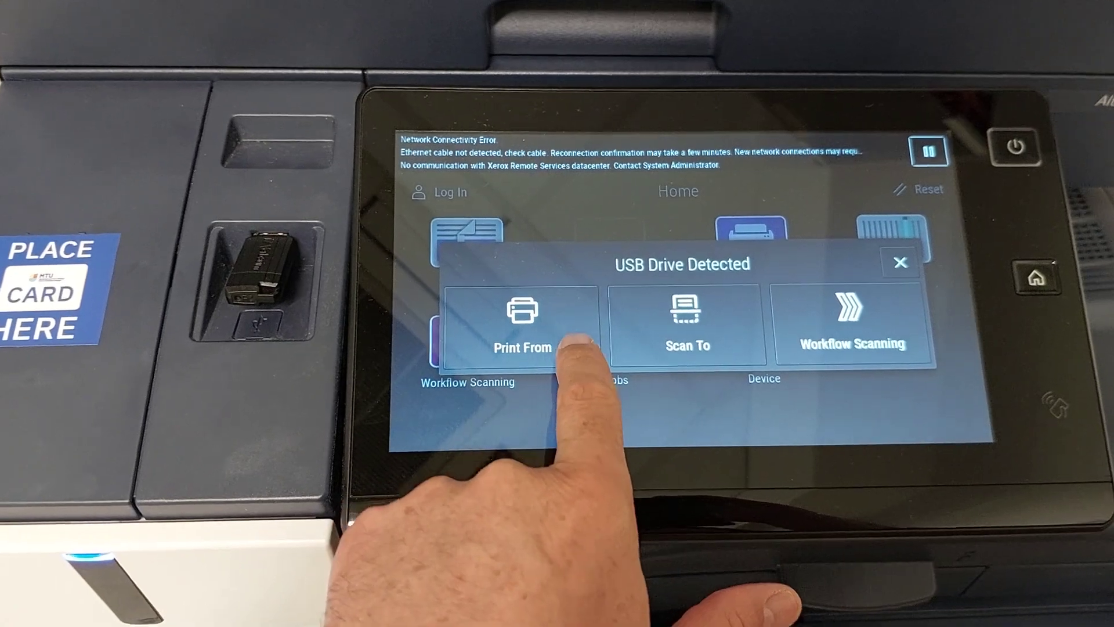
- Select 'Steps for Part C to create an images.pdf' from the USB drive for printing
left_click(570, 309)
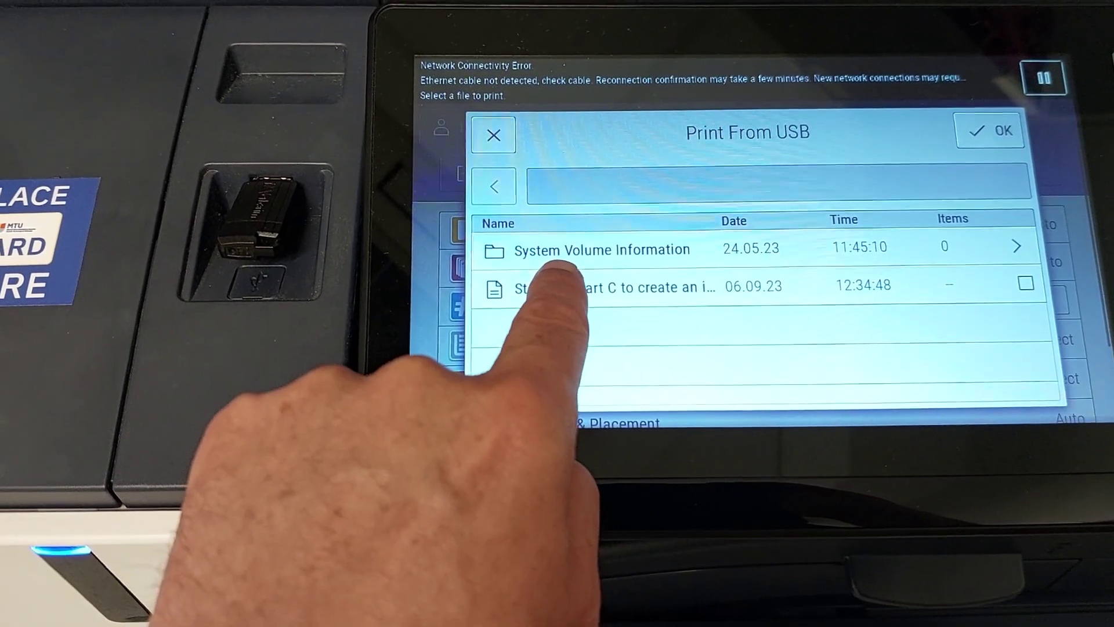
left_click(562, 288)
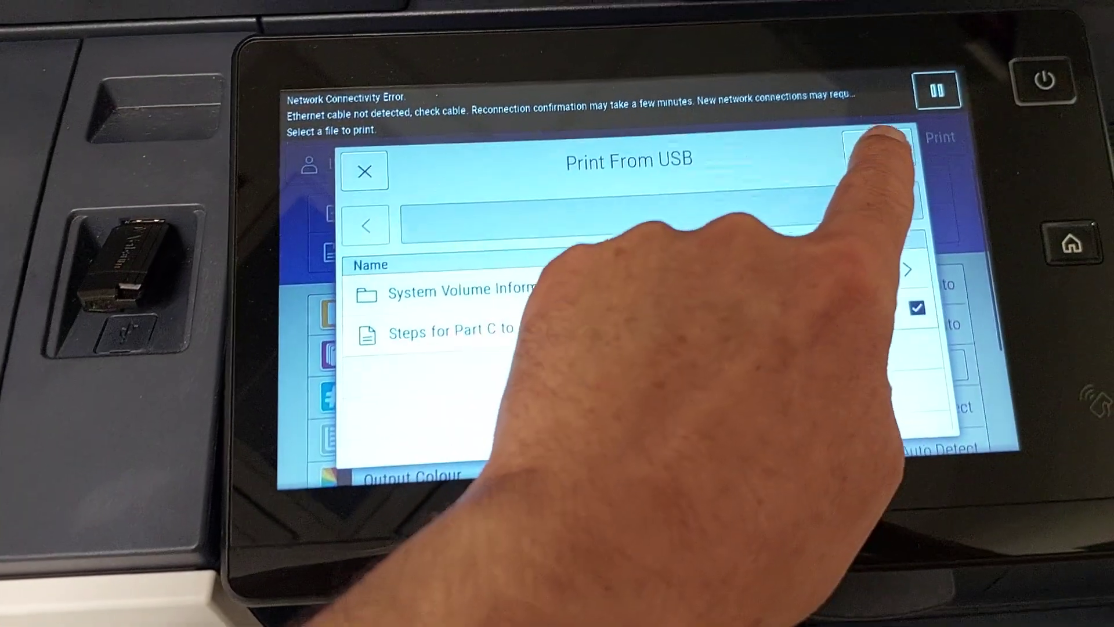
left_click(880, 161)
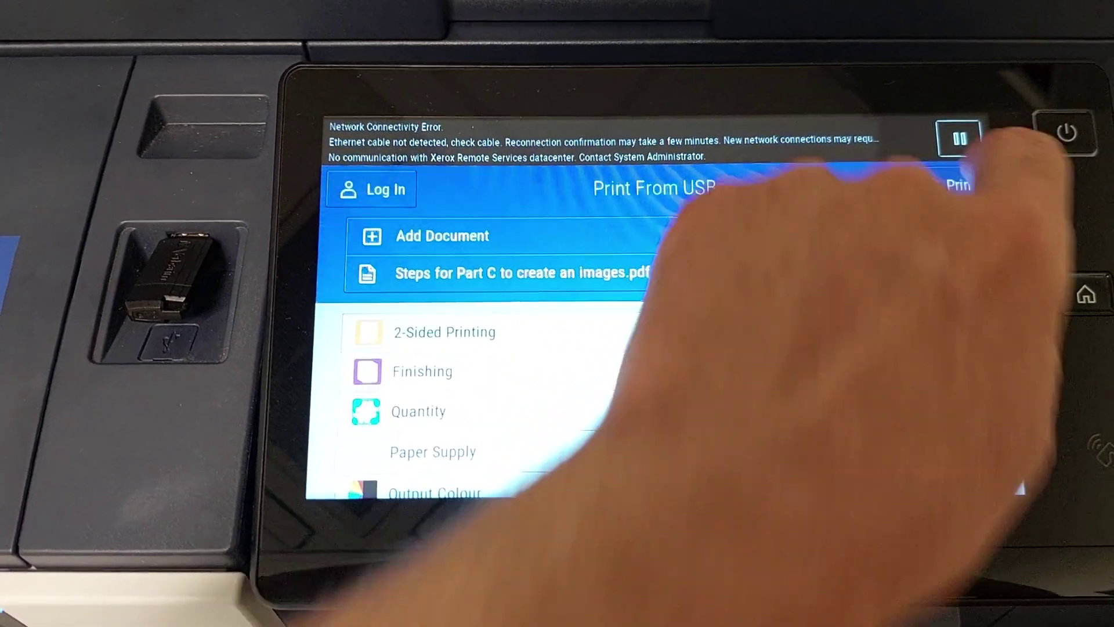
- Print the loaded PDF with default settings, quantity 1
left_click(958, 184)
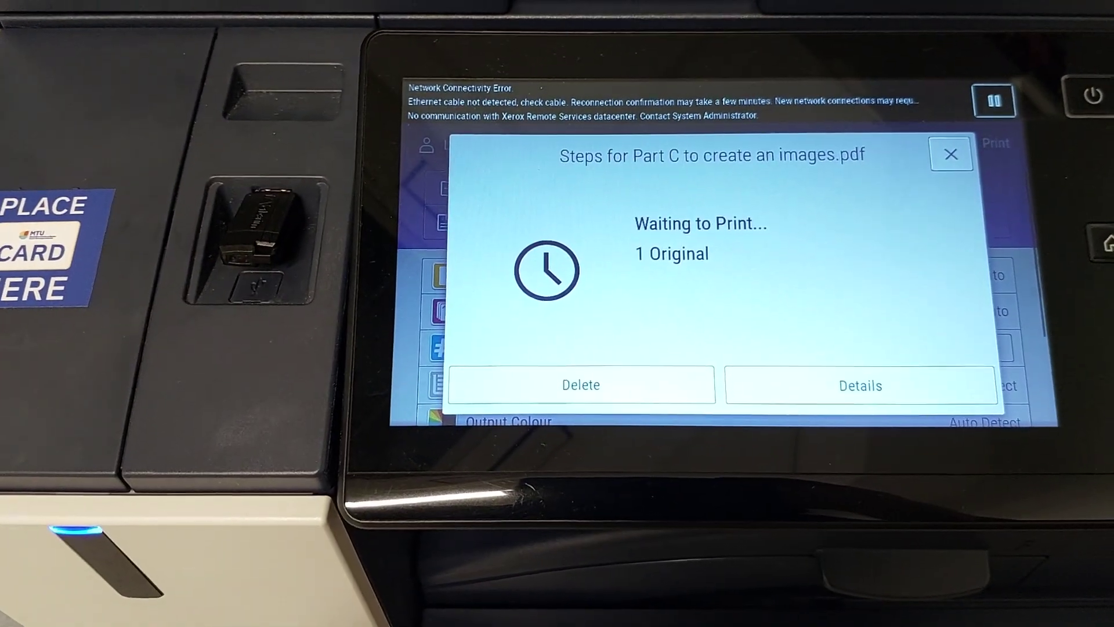